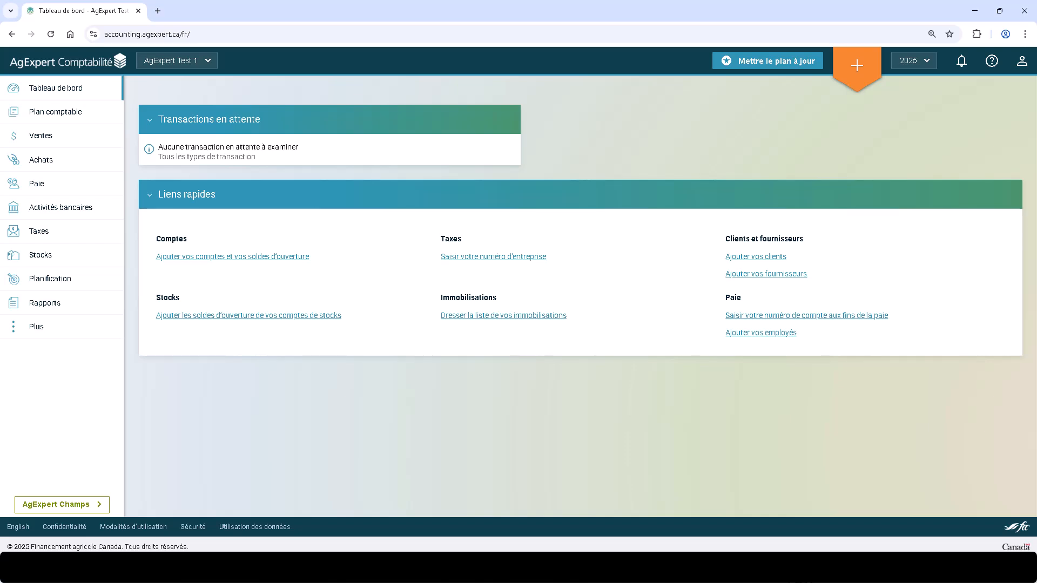
- Open the payroll settings from the Employés page of the Paie section
{"action": "left_click", "coordinate": [86, 184]}
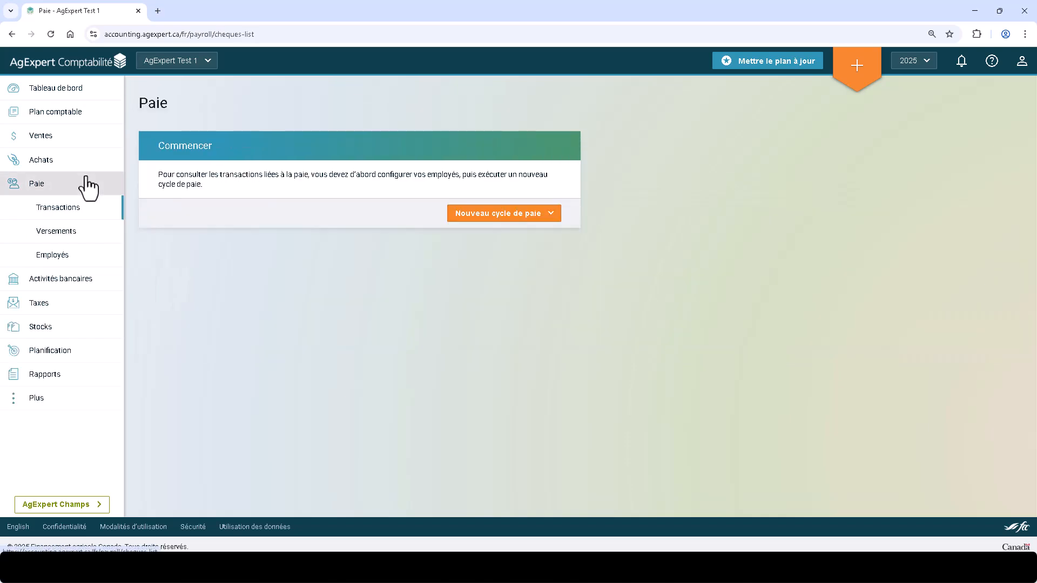
{"action": "left_click", "coordinate": [87, 260]}
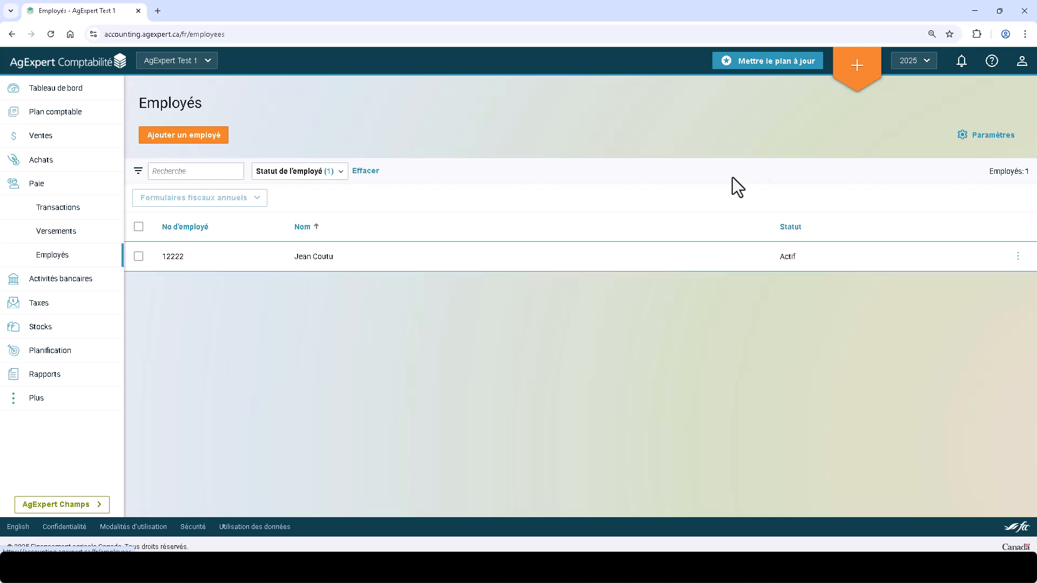
{"action": "left_click", "coordinate": [971, 136]}
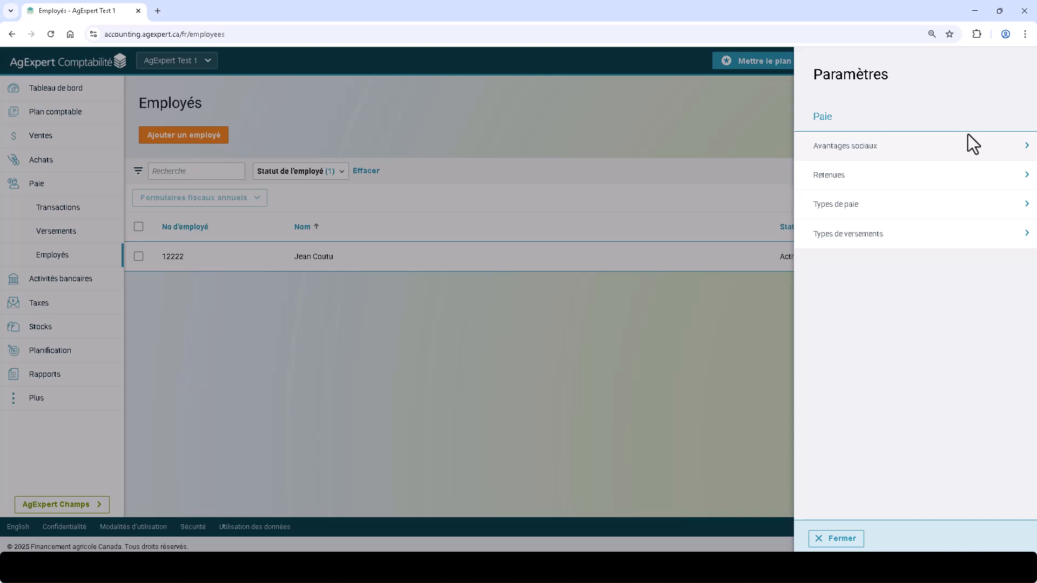
- Review the Avantages sociaux settings and the blank form for a new Sans lien de dépendance benefit, without saving anything
{"action": "left_click", "coordinate": [968, 136]}
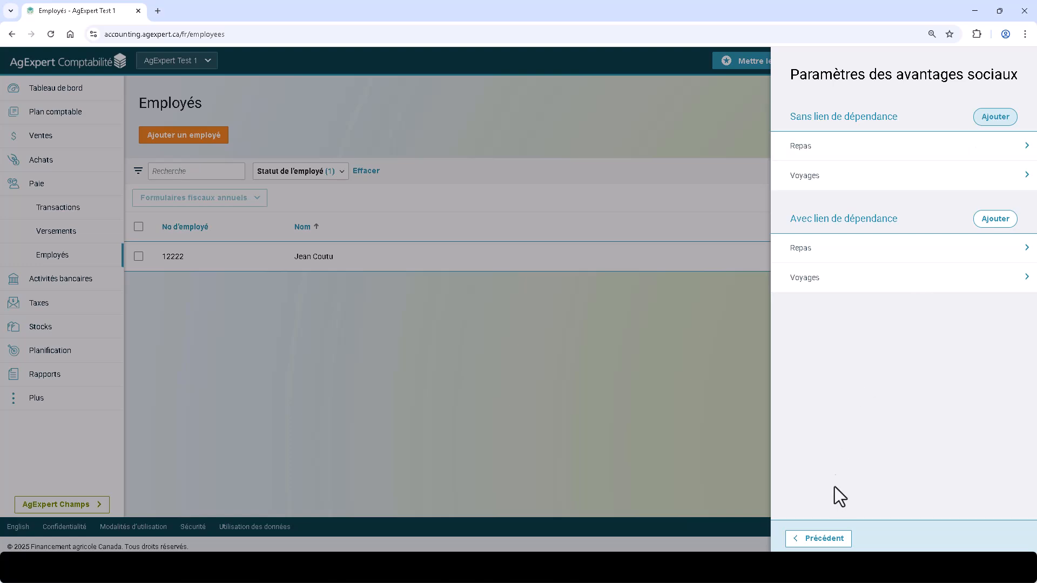
{"action": "left_click", "coordinate": [823, 539]}
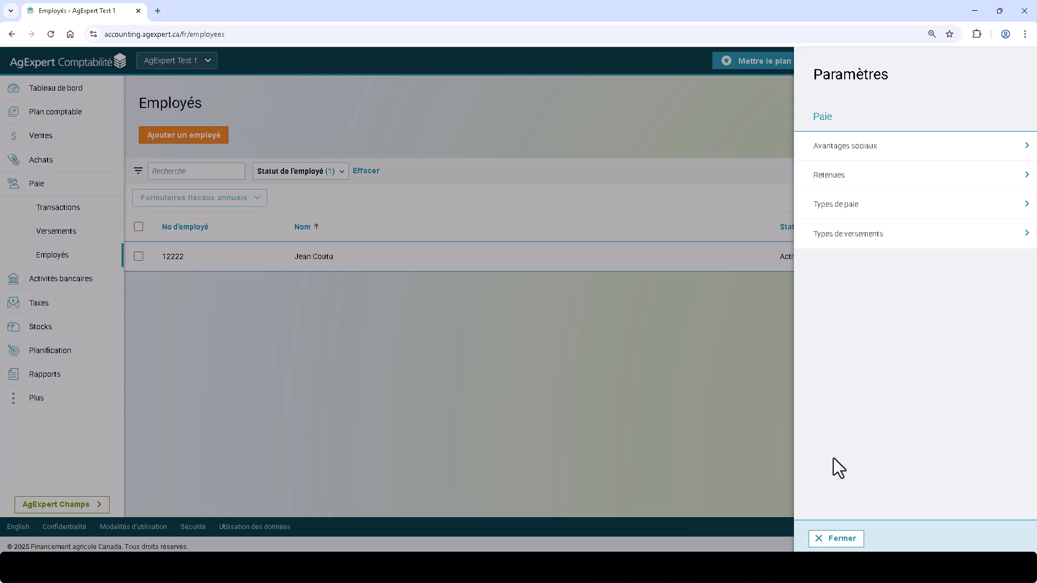
{"action": "left_click", "coordinate": [926, 151]}
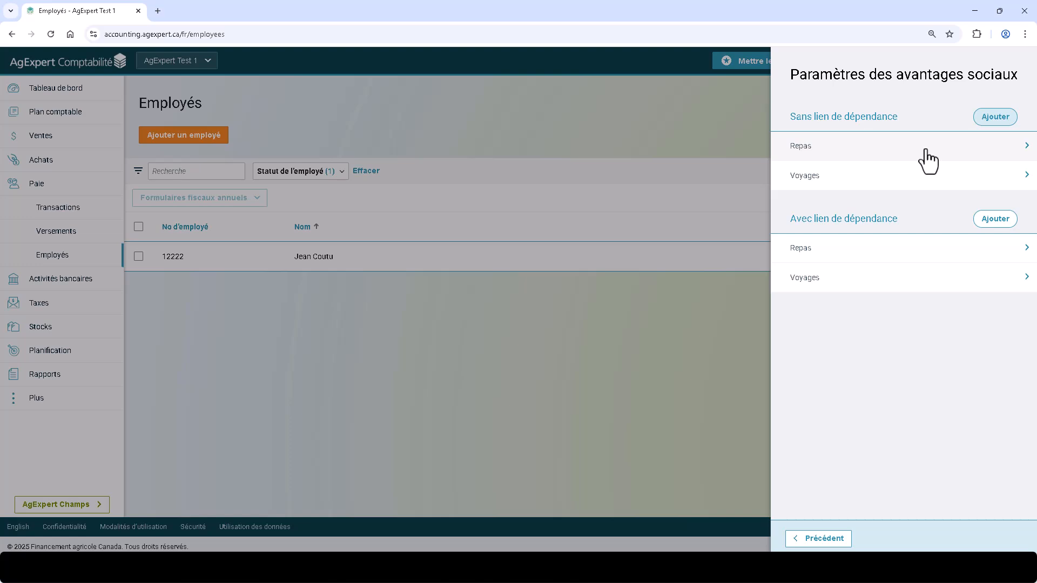
{"action": "left_click", "coordinate": [991, 119]}
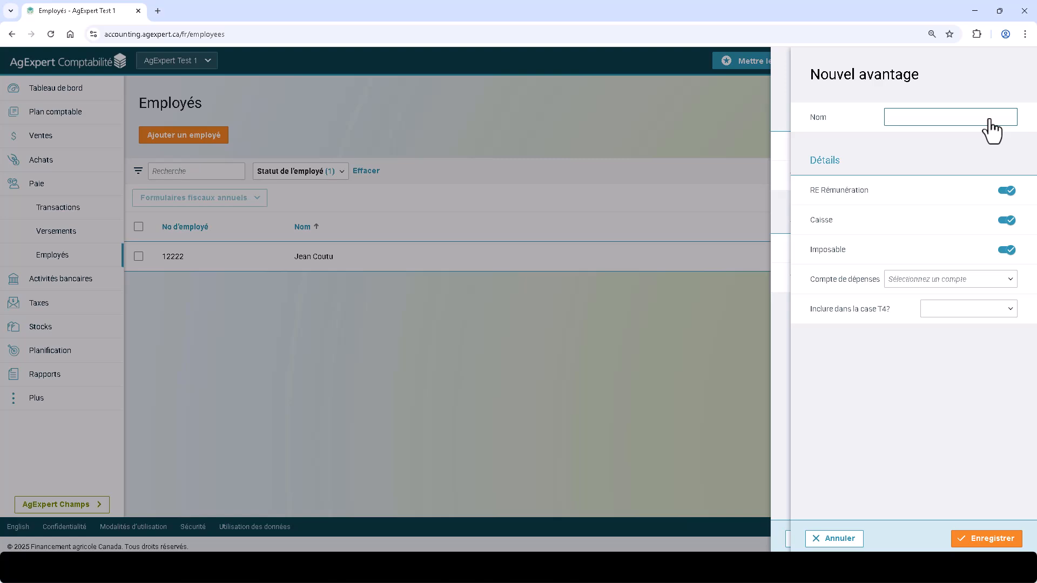
{"action": "left_click", "coordinate": [847, 538]}
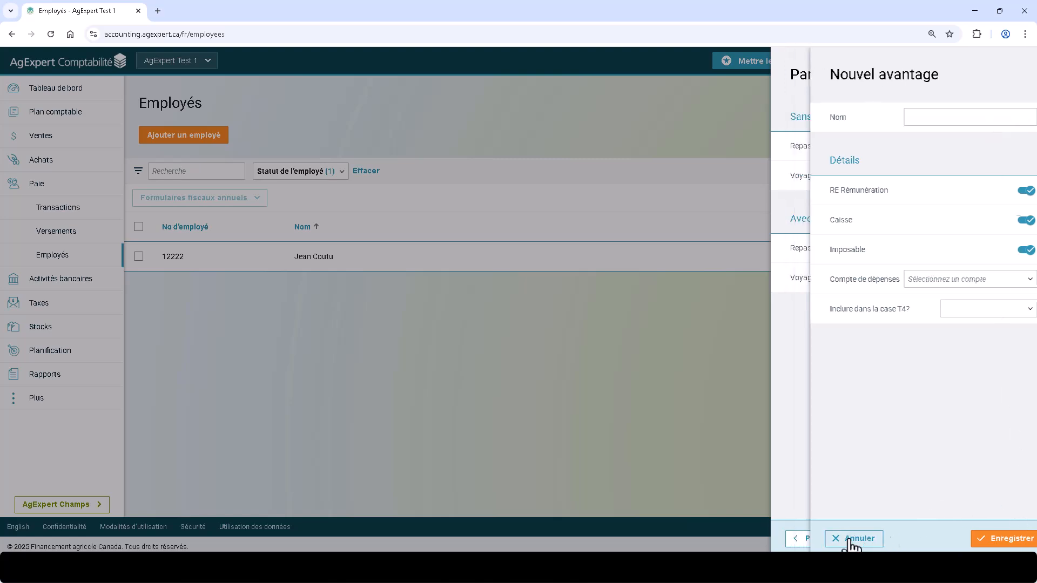
{"action": "left_click", "coordinate": [813, 539]}
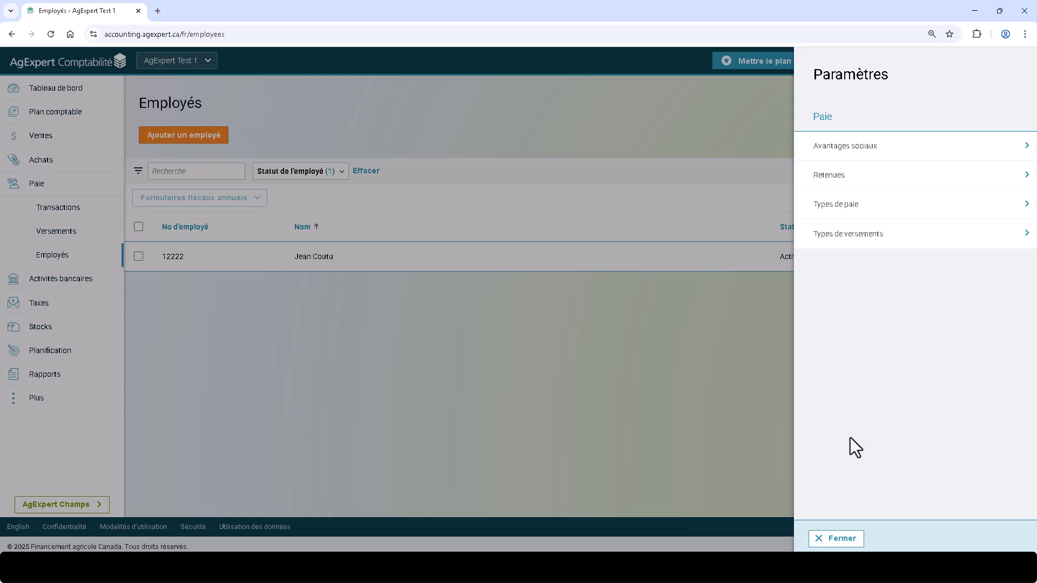
- Review the Retenues settings and the new Sans lien de dépendance deduction form, including its remittance fields, without saving it
{"action": "left_click", "coordinate": [879, 187]}
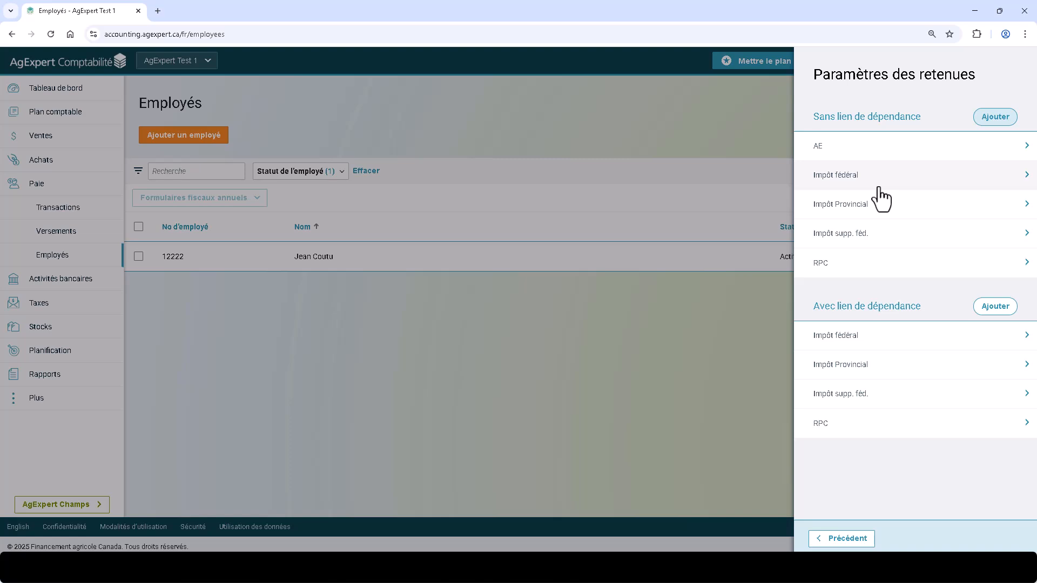
{"action": "left_click", "coordinate": [984, 119]}
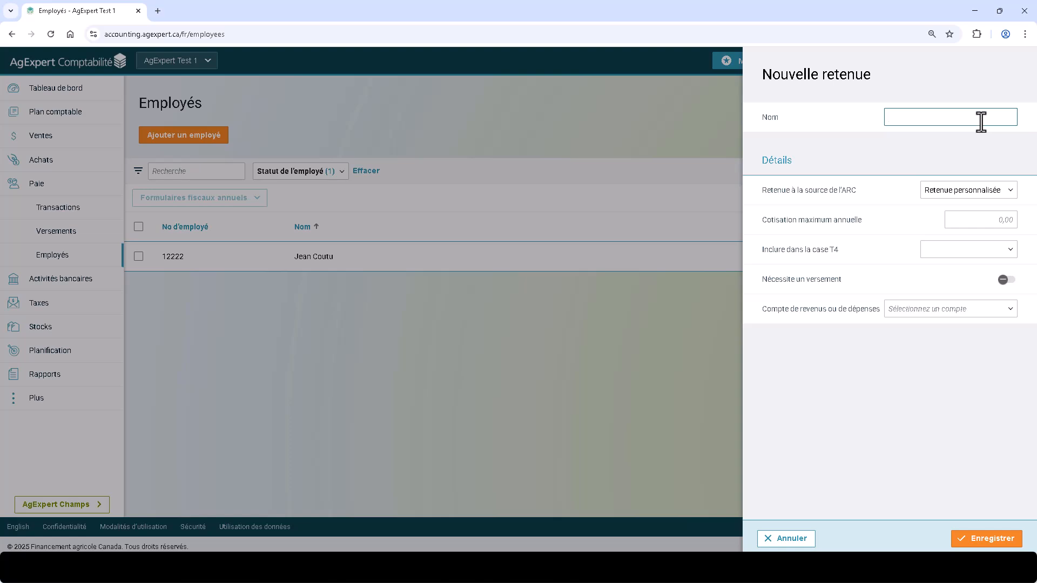
{"action": "left_click", "coordinate": [1007, 280]}
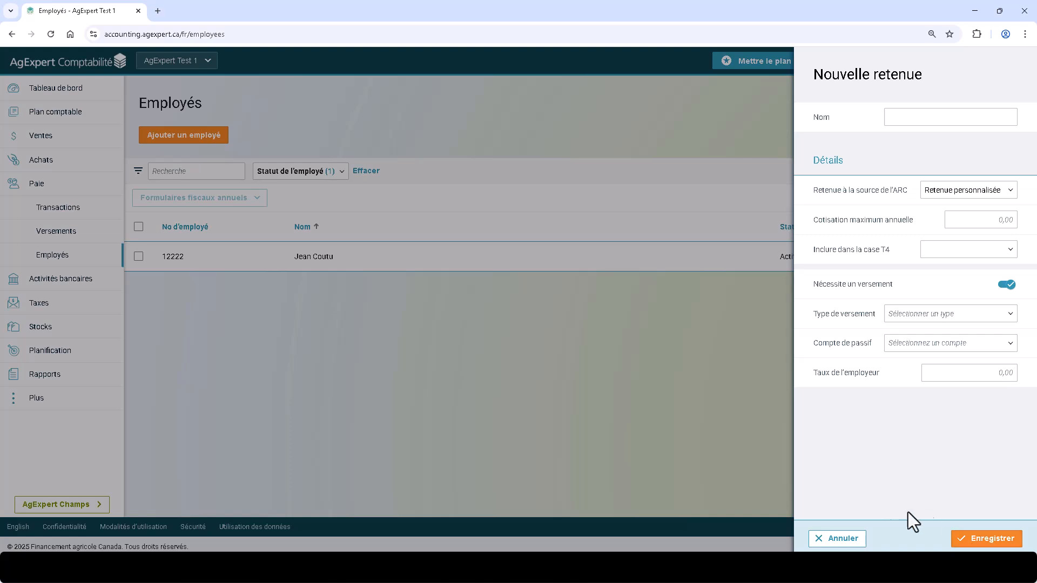
{"action": "left_click", "coordinate": [842, 538]}
{"action": "left_click", "coordinate": [844, 539]}
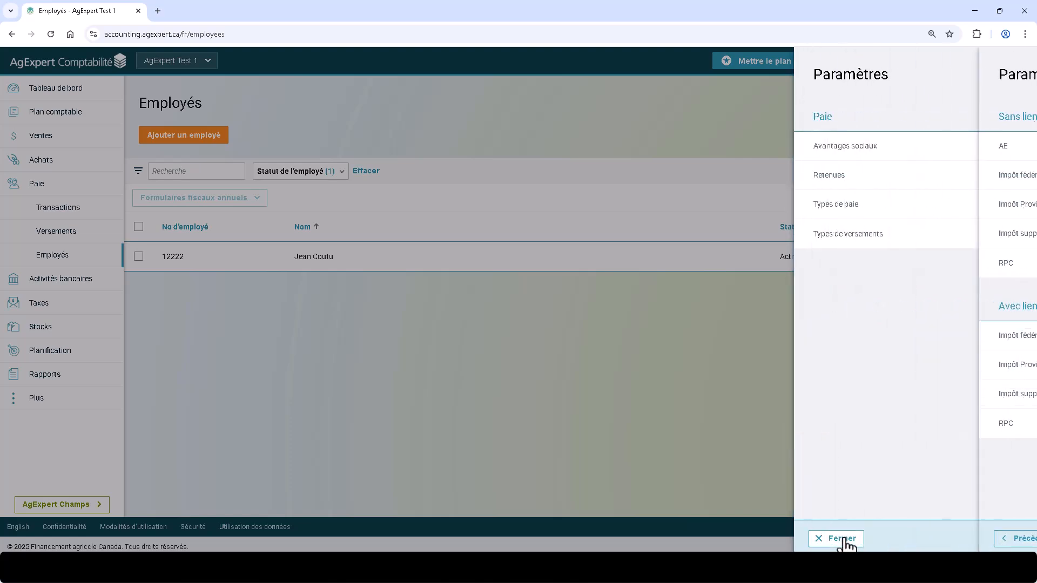
- Review the Types de paie settings and the T4 box options for a new pay type, and close the settings without saving
{"action": "left_click", "coordinate": [874, 210]}
{"action": "left_click", "coordinate": [983, 120]}
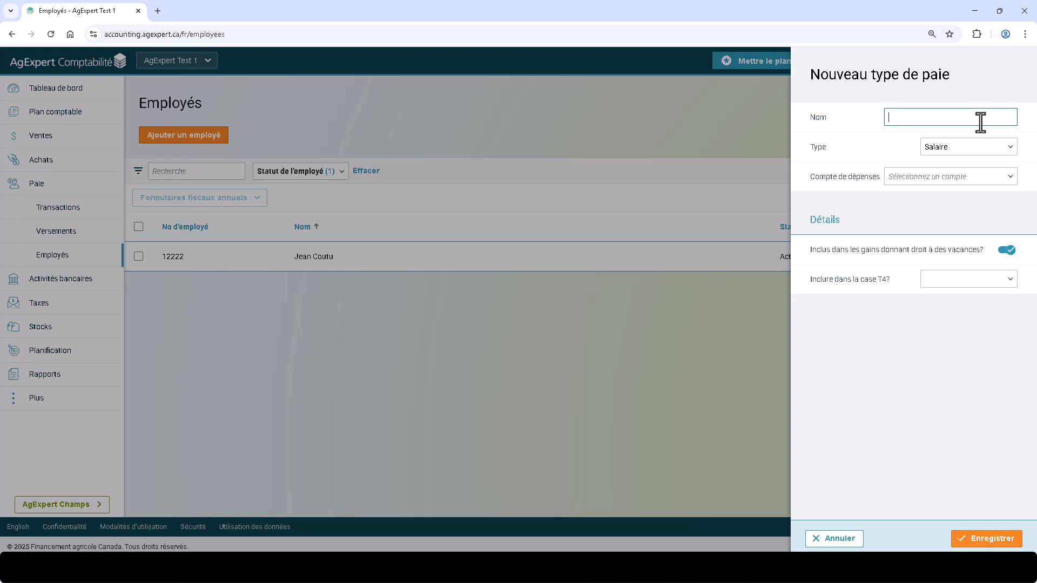
{"action": "left_click", "coordinate": [994, 279]}
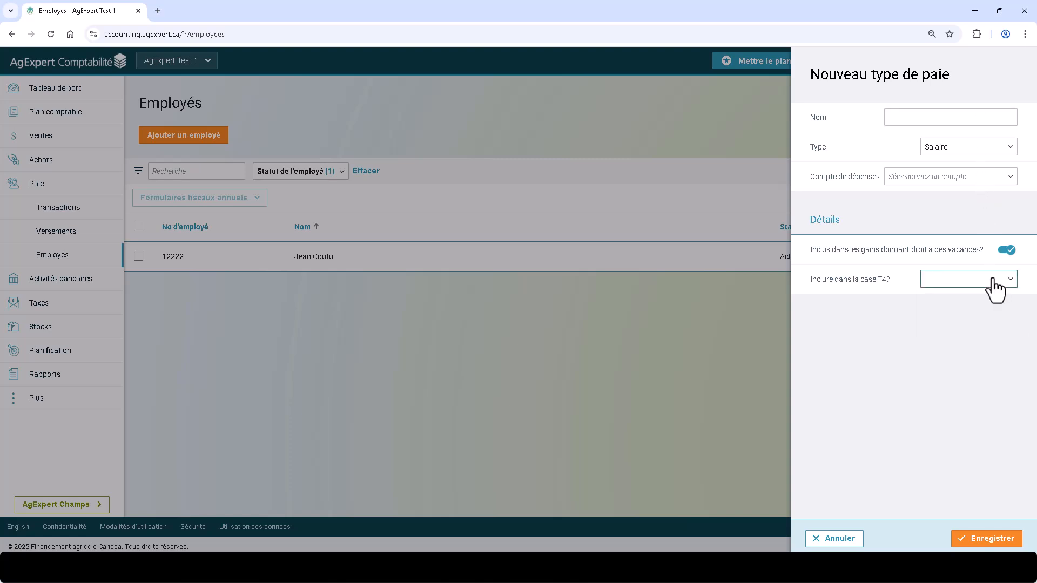
{"action": "left_click", "coordinate": [968, 460]}
{"action": "left_click", "coordinate": [851, 539]}
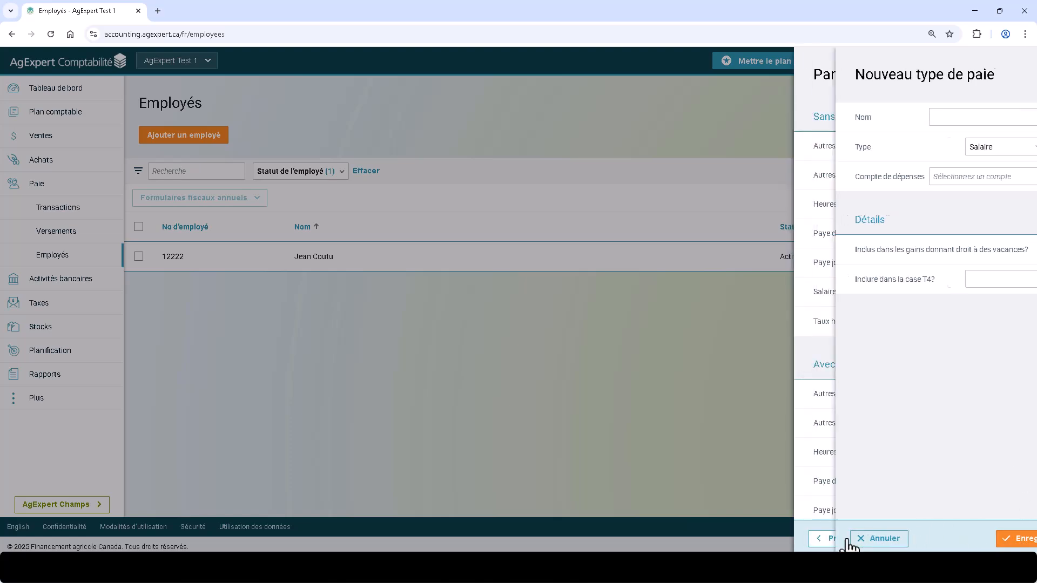
{"action": "left_click", "coordinate": [847, 539]}
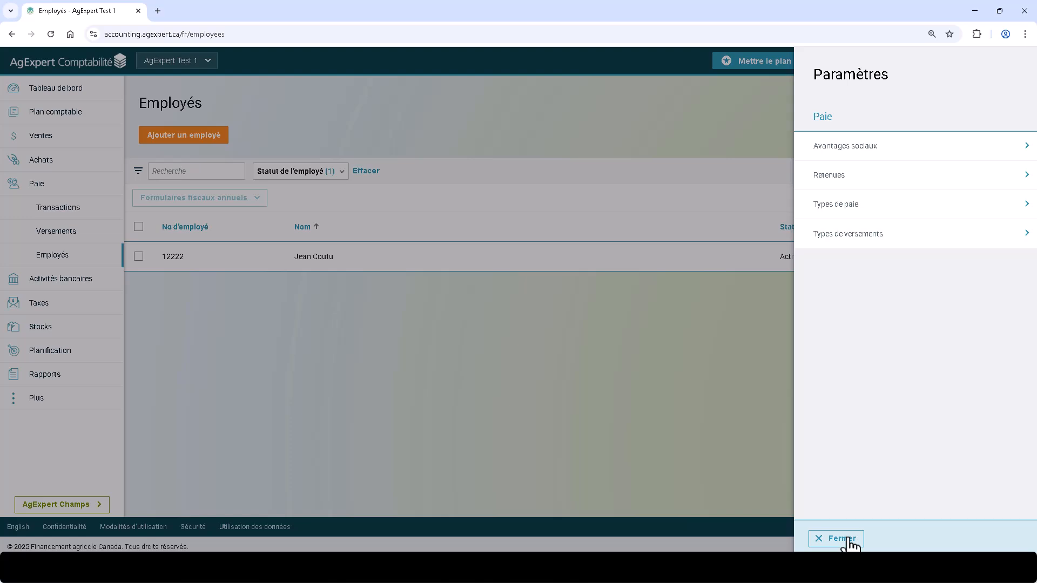
{"action": "left_click", "coordinate": [850, 539]}
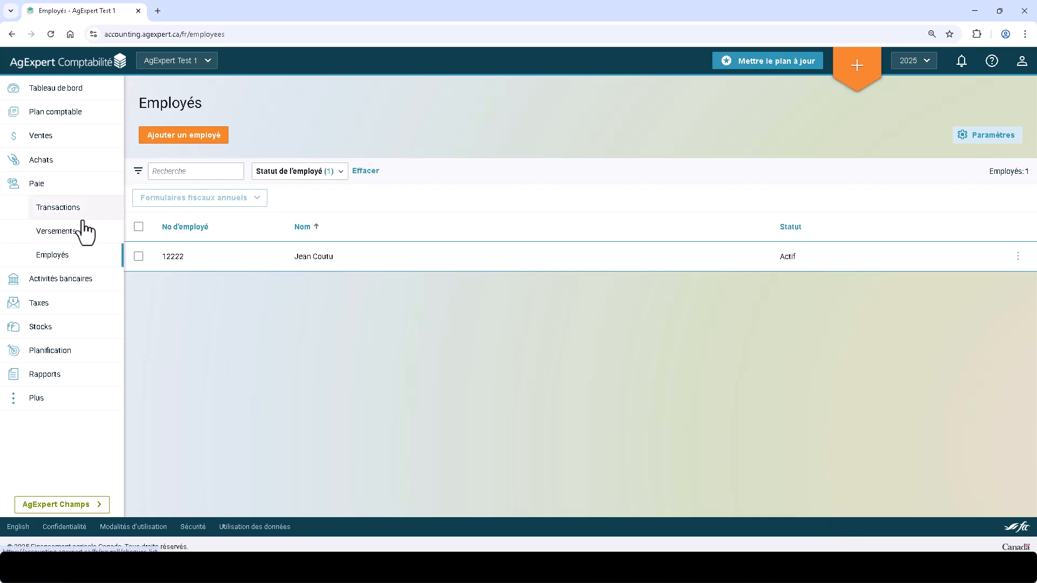
- Start a new employee record and keep the status in its employment details as Actif
{"action": "left_click", "coordinate": [186, 137]}
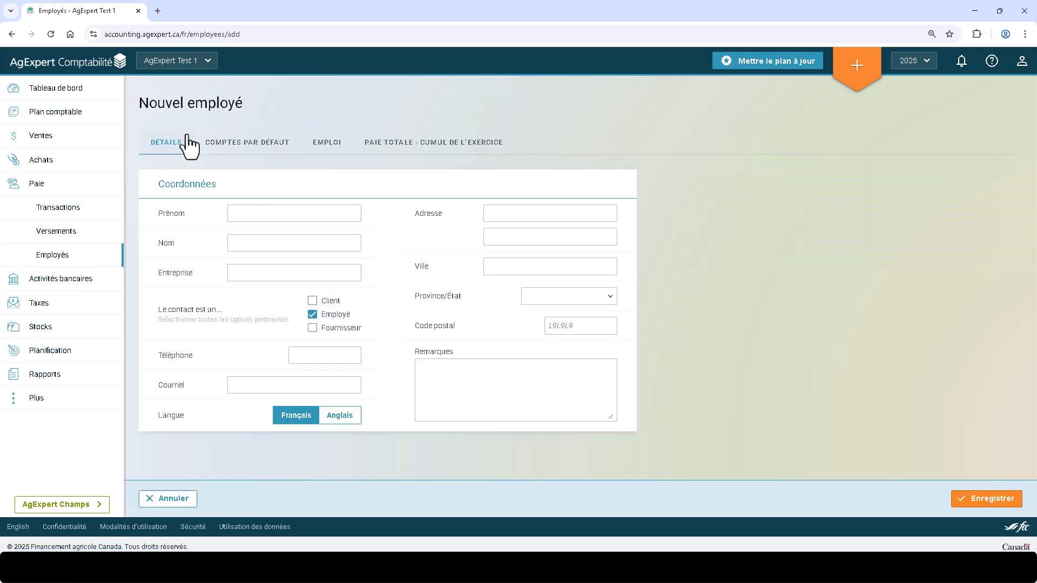
{"action": "left_click", "coordinate": [320, 147]}
{"action": "left_click", "coordinate": [352, 216]}
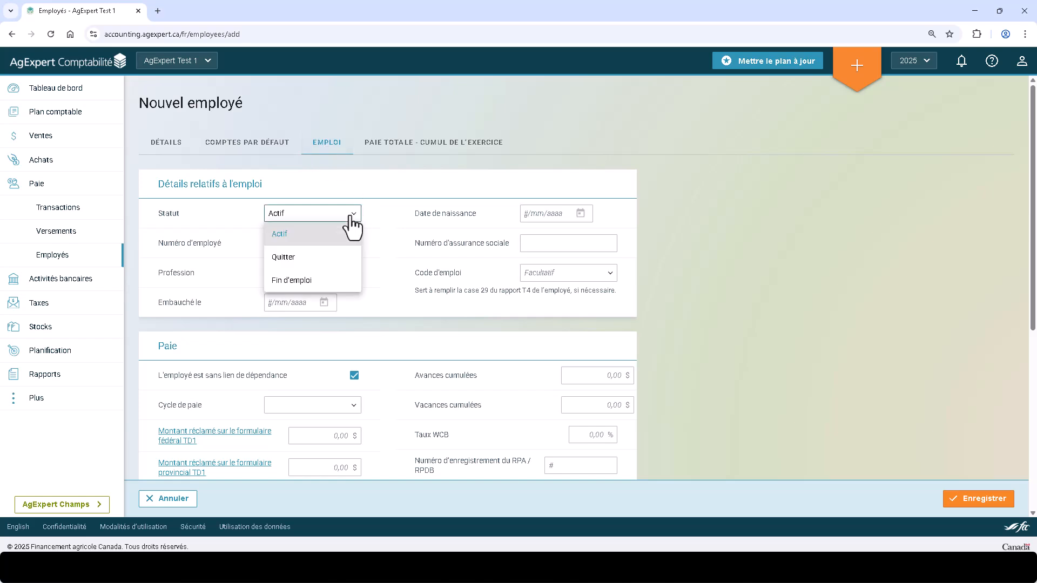
{"action": "left_click", "coordinate": [351, 217]}
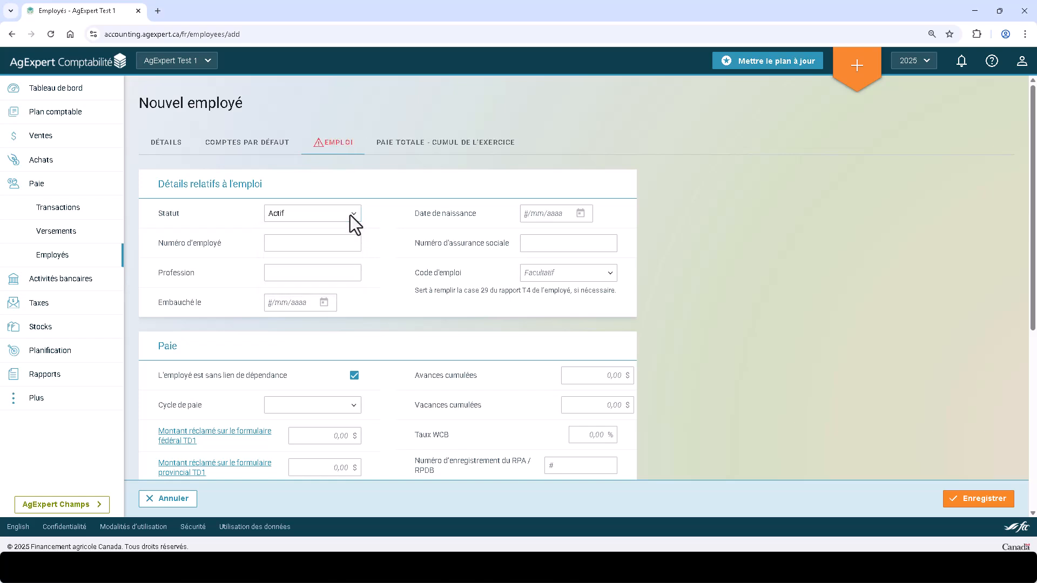
- Enter the employee number, set the profession to agexpert and set the hire date to 04/06/2025
{"action": "left_click", "coordinate": [335, 243]}
{"action": "type", "text": "122"}
{"action": "left_click", "coordinate": [325, 273]}
{"action": "type", "text": "agexpert"}
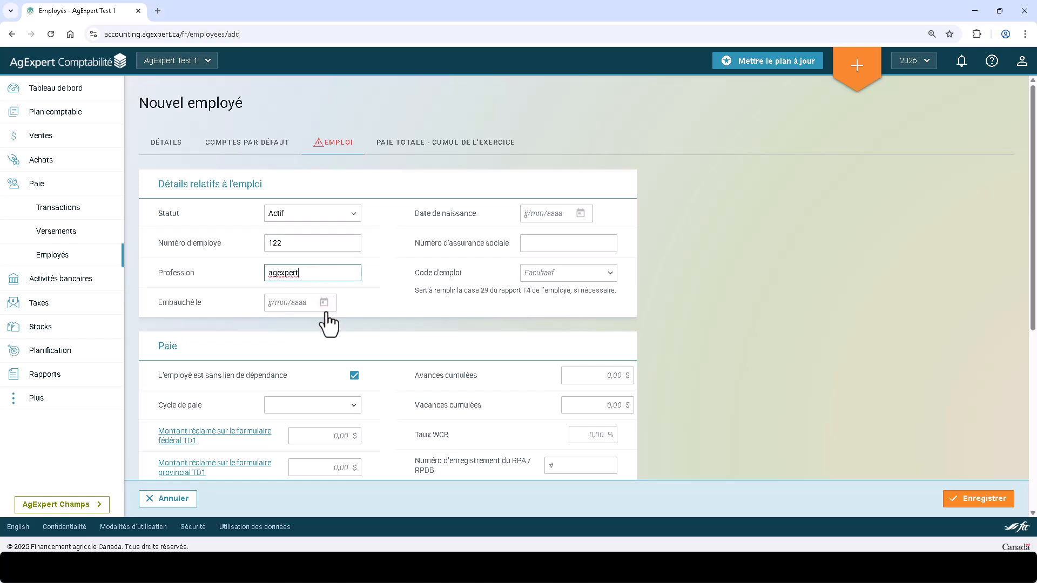
{"action": "left_click", "coordinate": [324, 303]}
{"action": "left_click", "coordinate": [315, 392]}
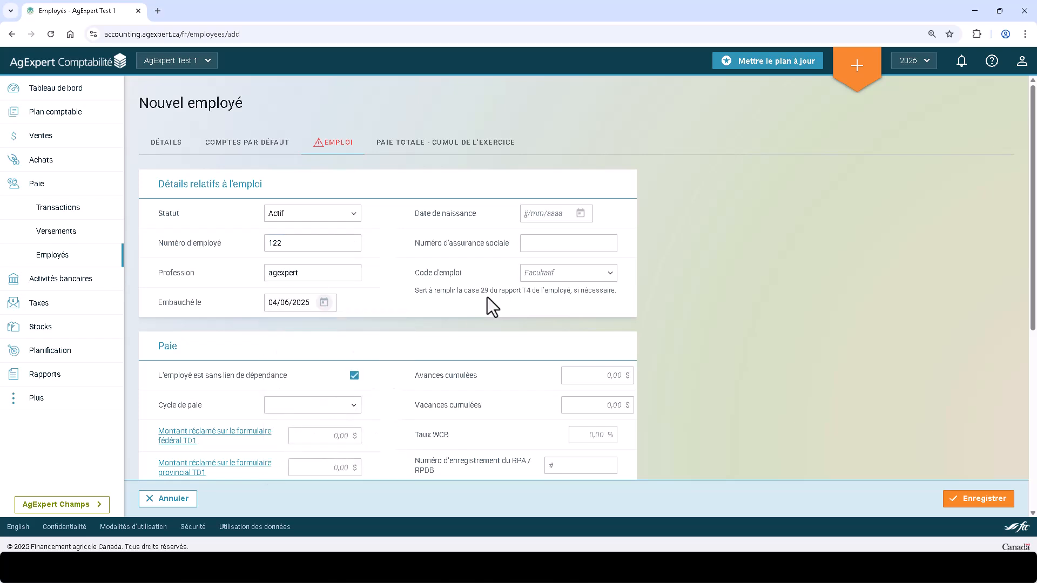
- Fill in the employee's date of birth and social insurance number
{"action": "left_click", "coordinate": [580, 214]}
{"action": "left_click", "coordinate": [559, 248]}
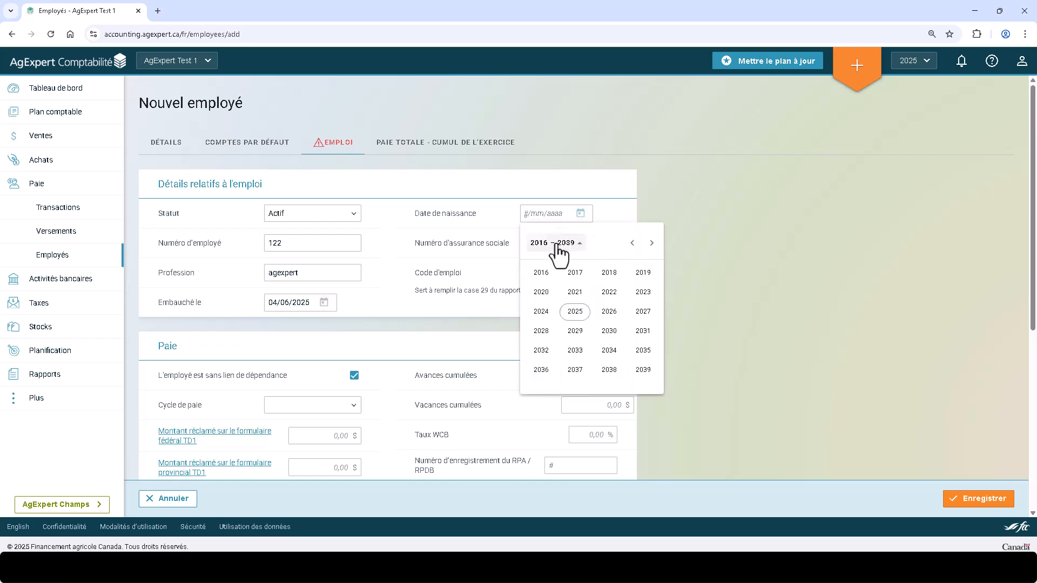
{"action": "left_click", "coordinate": [539, 272]}
{"action": "left_click", "coordinate": [537, 288]}
{"action": "left_click", "coordinate": [534, 301]}
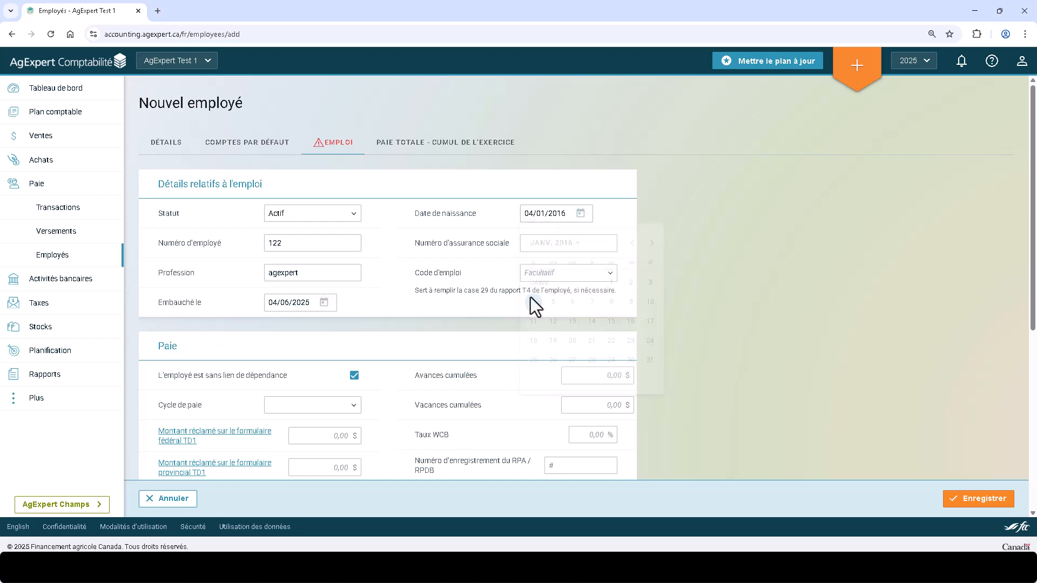
{"action": "left_click", "coordinate": [549, 241]}
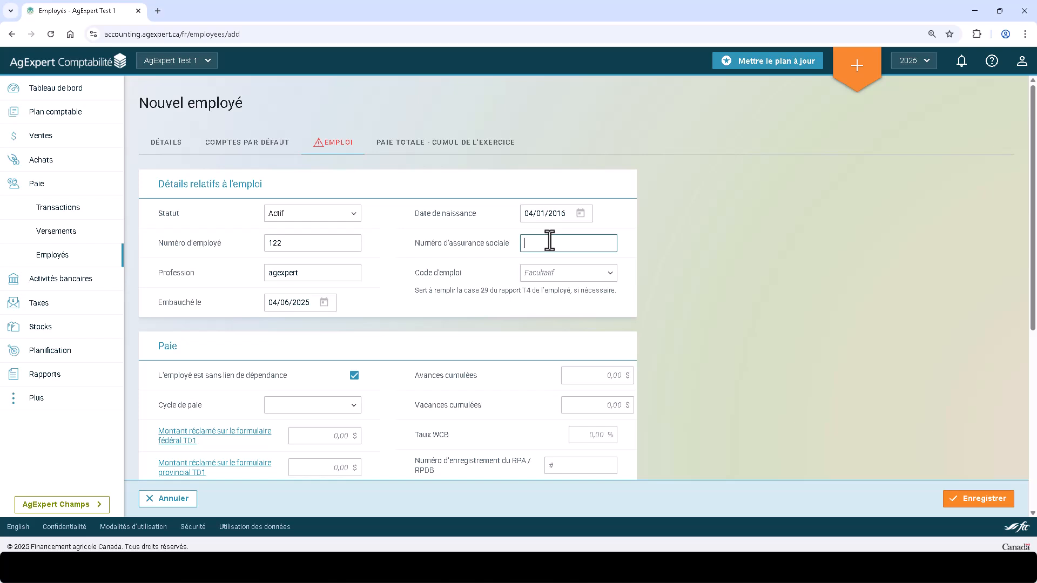
{"action": "type", "text": "000000000"}
- Check the available choices for the optional Code d'emploi and leave it blank
{"action": "scroll", "coordinate": [626, 247], "scroll_direction": "down", "scroll_amount": 2}
{"action": "left_click", "coordinate": [562, 172]}
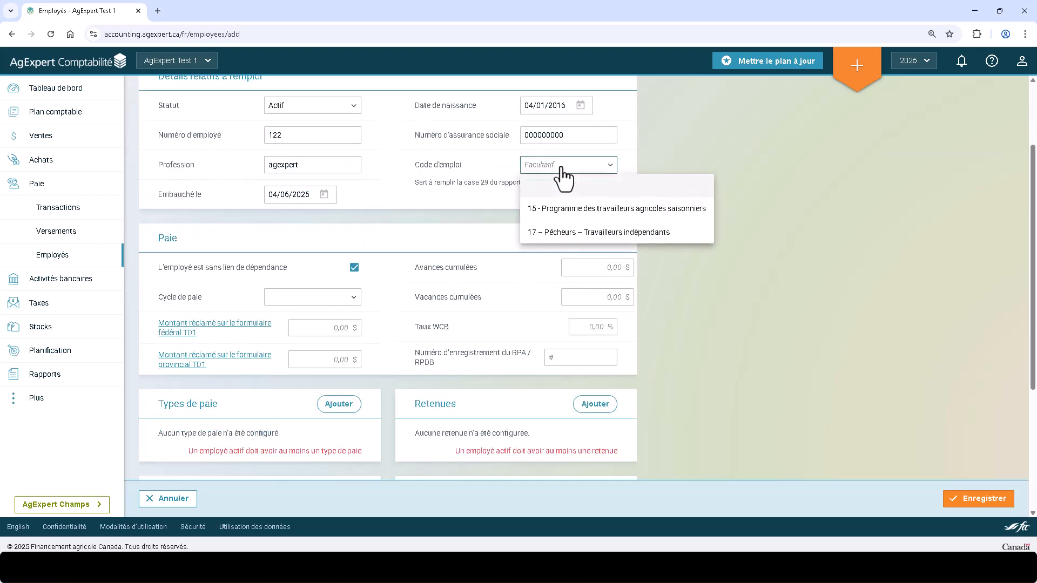
{"action": "left_click", "coordinate": [634, 154]}
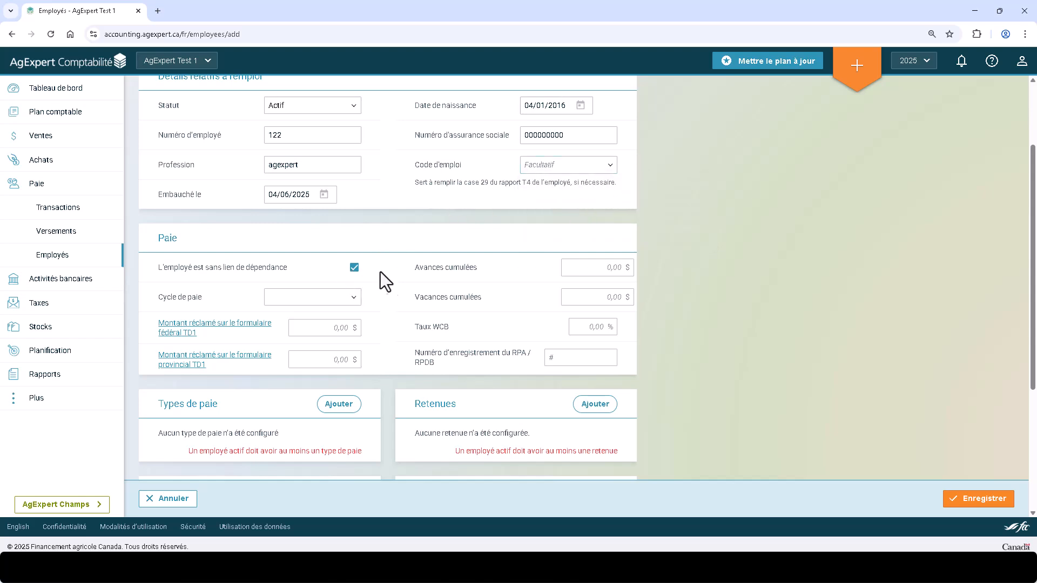
- Set the employee's pay cycle to Bimensuel and the federal TD1 claim amount to 16129 $
{"action": "scroll", "coordinate": [400, 281], "scroll_direction": "down", "scroll_amount": 1}
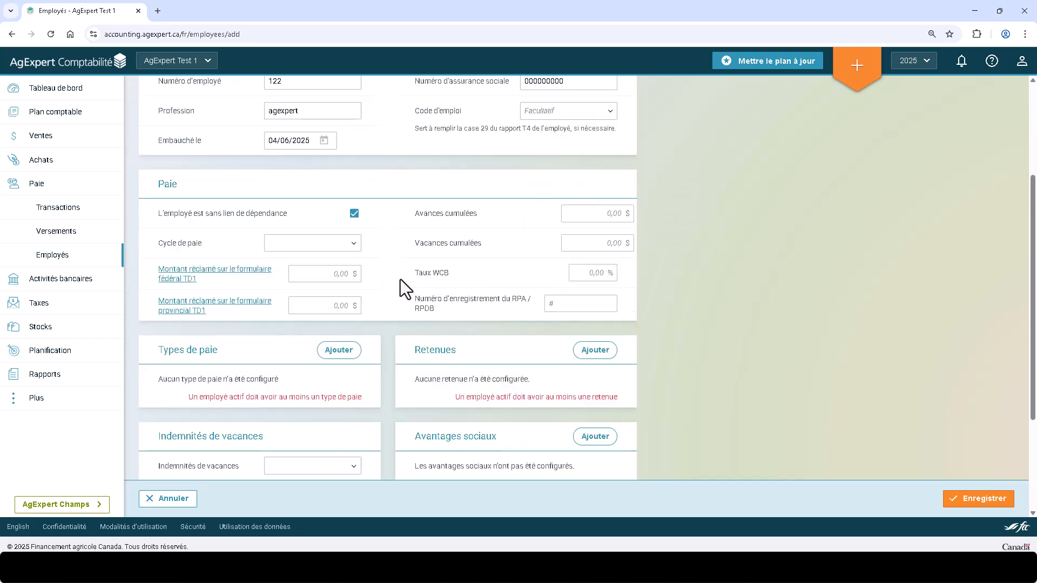
{"action": "left_click", "coordinate": [354, 244]}
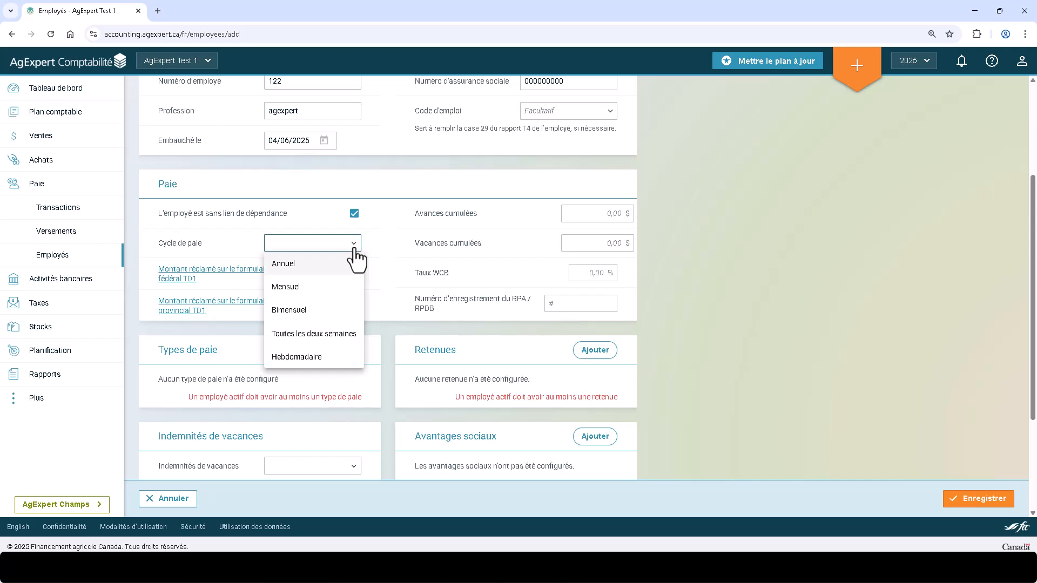
{"action": "left_click", "coordinate": [333, 311]}
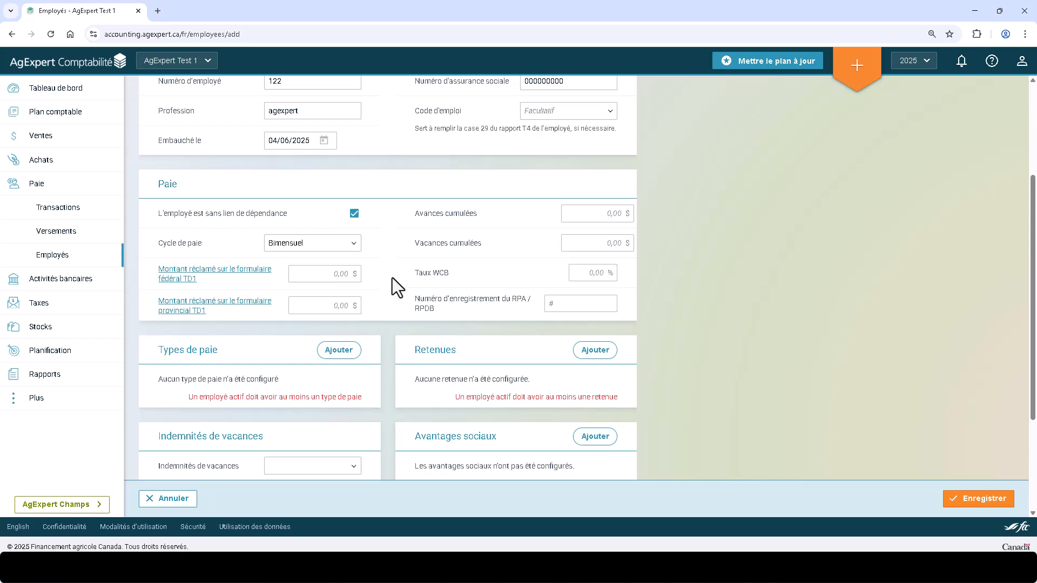
{"action": "left_click", "coordinate": [336, 273]}
{"action": "type", "text": "16129"}
{"action": "left_click", "coordinate": [390, 289]}
- Look up the basic personal amount on the linked 2025 Saskatchewan provincial TD1 form and close the form
{"action": "left_click", "coordinate": [257, 307]}
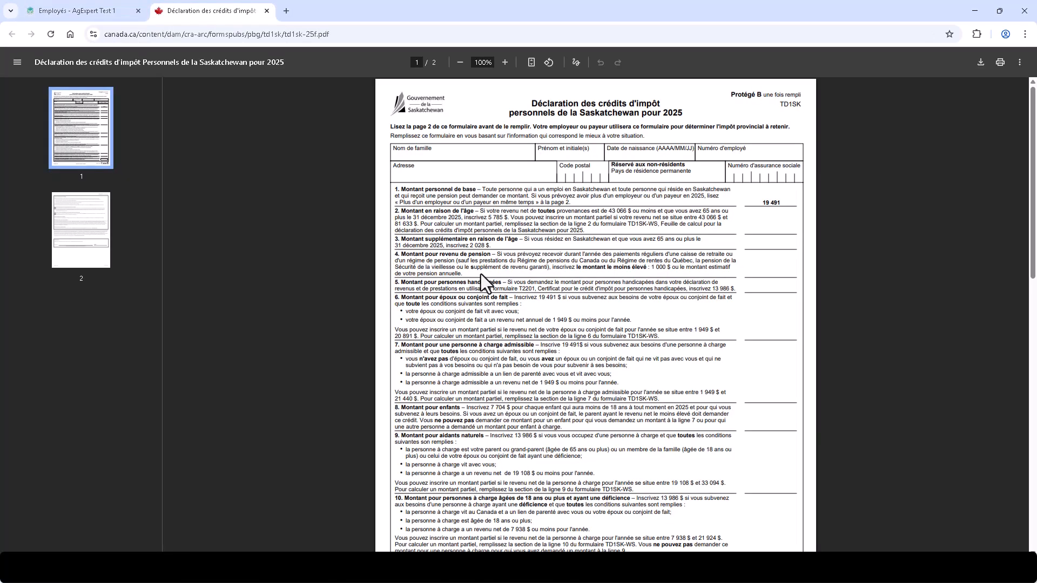
{"action": "left_click_drag", "start_coordinate": [761, 202], "coordinate": [779, 204]}
{"action": "left_click", "coordinate": [590, 246]}
{"action": "left_click", "coordinate": [266, 11]}
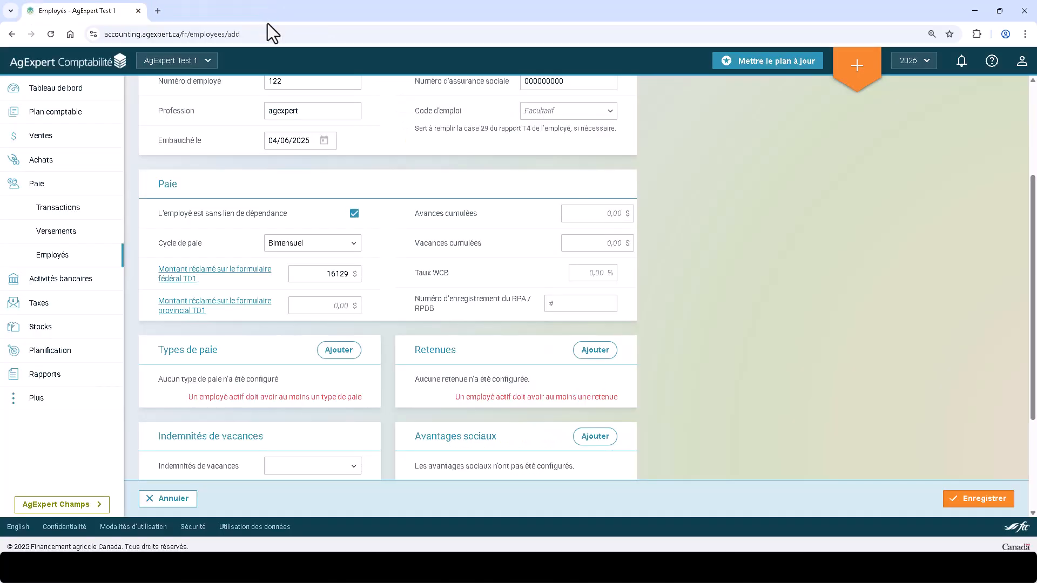
- Set the employee's provincial TD1 claim amount to 19491 $
{"action": "left_click", "coordinate": [315, 303]}
{"action": "type", "text": "19491"}
{"action": "left_click", "coordinate": [379, 299]}
{"action": "left_click", "coordinate": [474, 272]}
{"action": "left_click_drag", "start_coordinate": [412, 298], "coordinate": [443, 314]}
{"action": "left_click", "coordinate": [444, 314]}
{"action": "scroll", "coordinate": [445, 315], "scroll_direction": "down", "scroll_amount": 2}
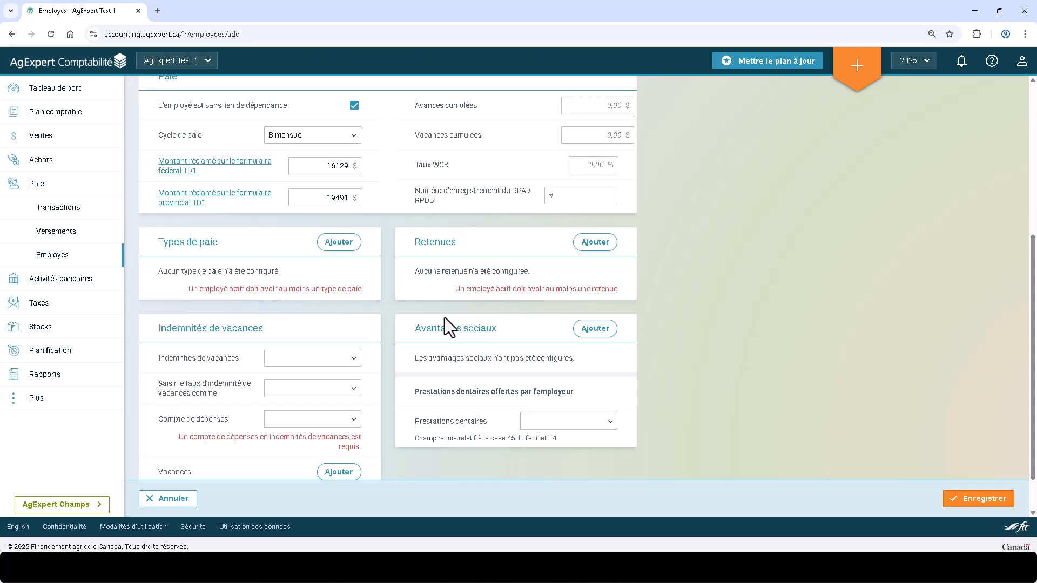
- Add the Taux horaire pay type to the employee and set the hourly rate to 40 $
{"action": "left_click", "coordinate": [340, 244]}
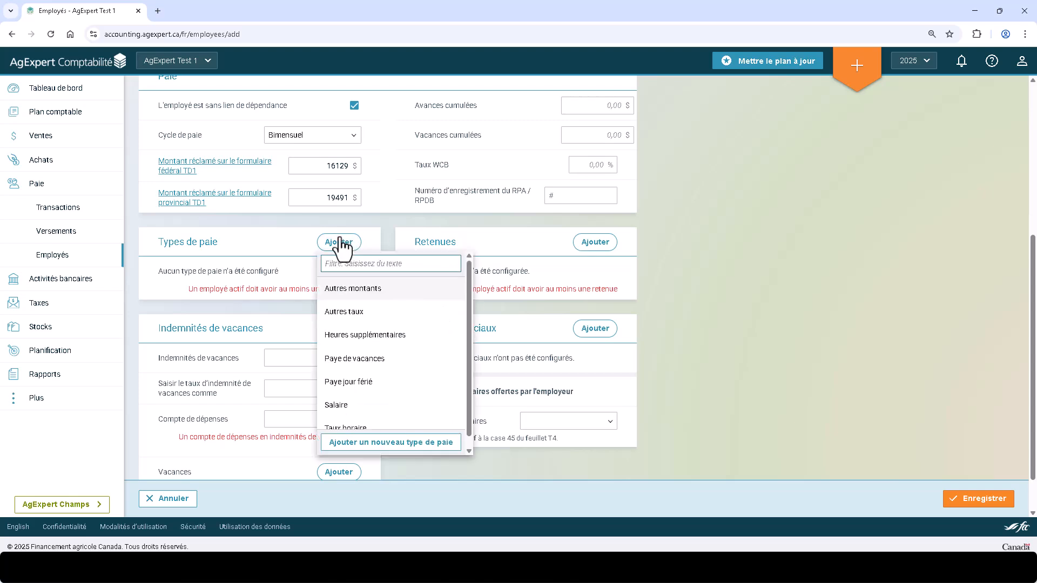
{"action": "scroll", "coordinate": [362, 378], "scroll_direction": "down", "scroll_amount": 1}
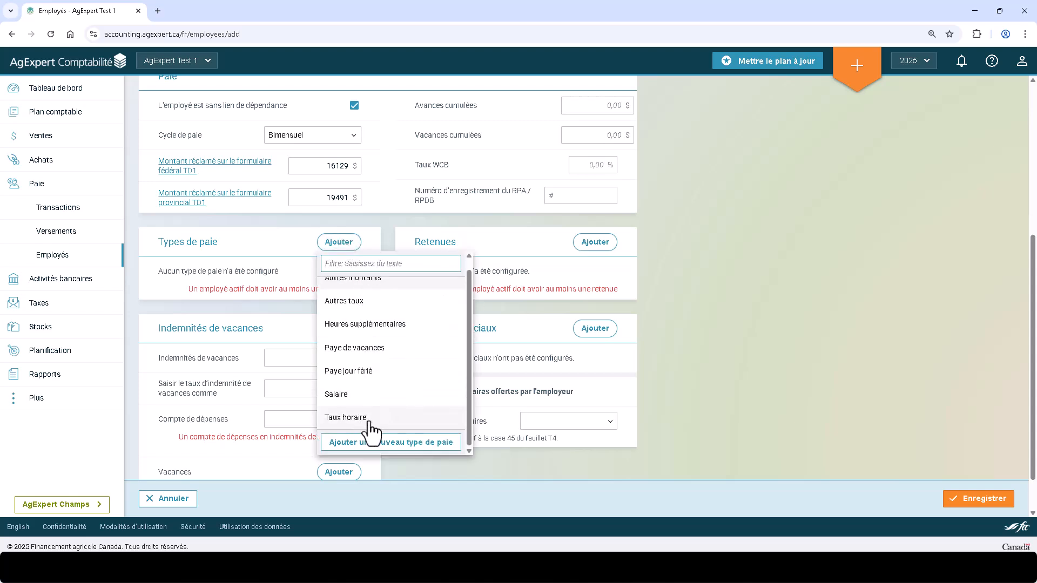
{"action": "left_click", "coordinate": [346, 418]}
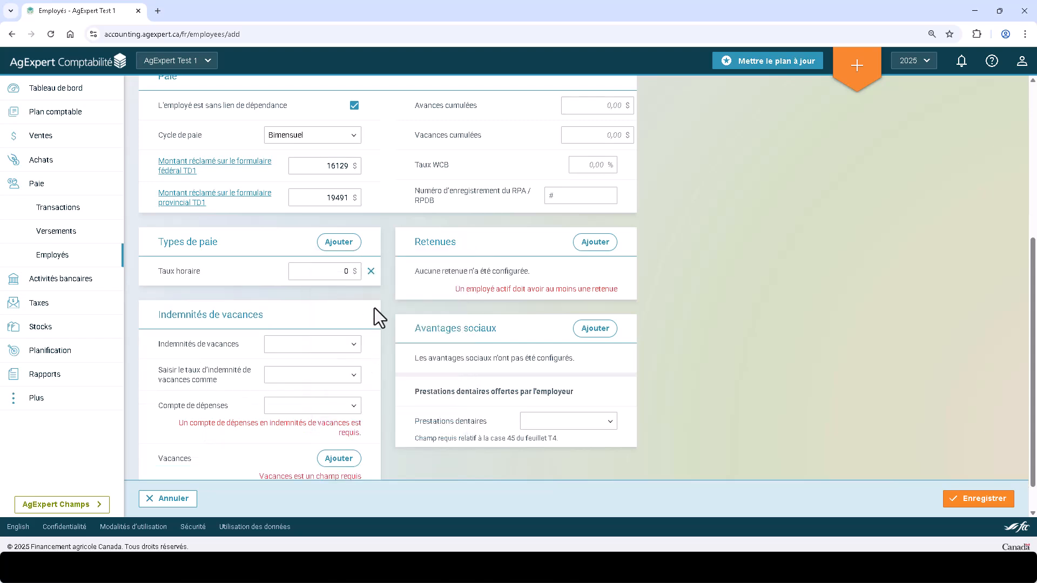
{"action": "left_click", "coordinate": [320, 271]}
{"action": "left_click", "coordinate": [328, 295]}
- Add the AE, Impôt fédéral, Impôt Provincial and RPC deductions to the employee
{"action": "left_click", "coordinate": [599, 246]}
{"action": "left_click", "coordinate": [601, 292]}
{"action": "left_click", "coordinate": [599, 244]}
{"action": "left_click", "coordinate": [614, 295]}
{"action": "left_click", "coordinate": [600, 244]}
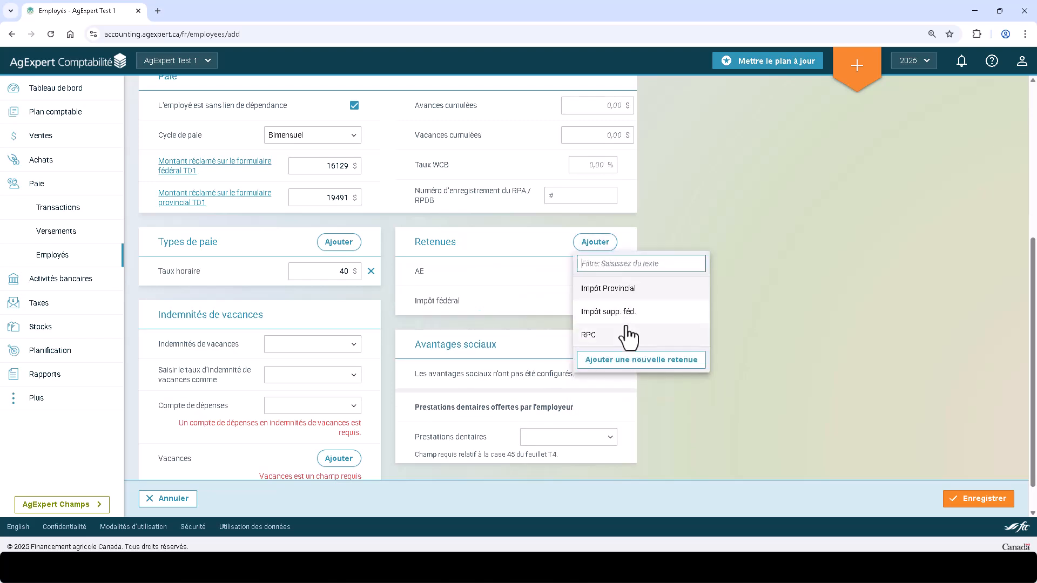
{"action": "left_click", "coordinate": [629, 292]}
{"action": "left_click", "coordinate": [595, 248]}
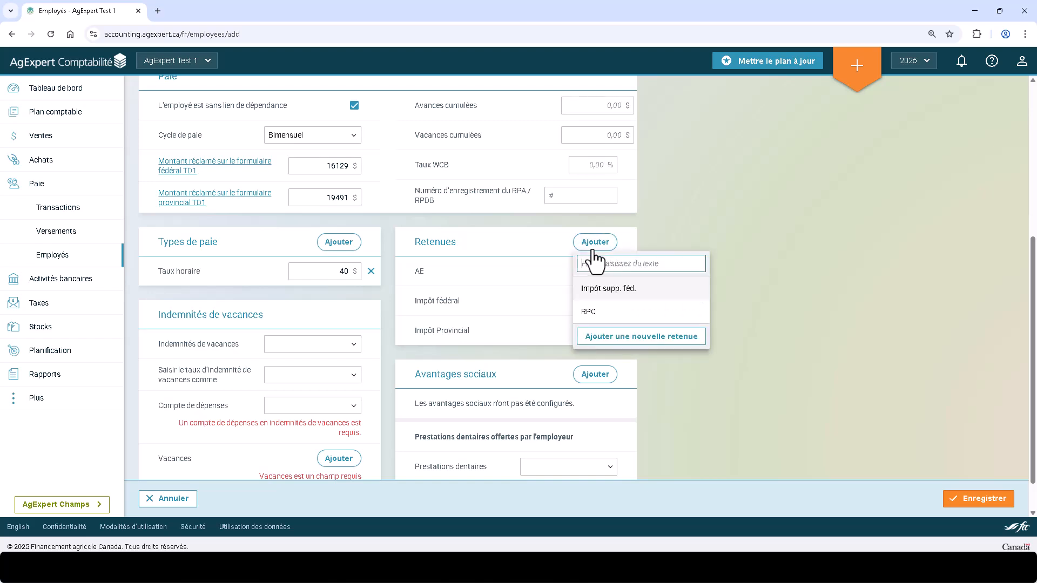
{"action": "left_click", "coordinate": [597, 312]}
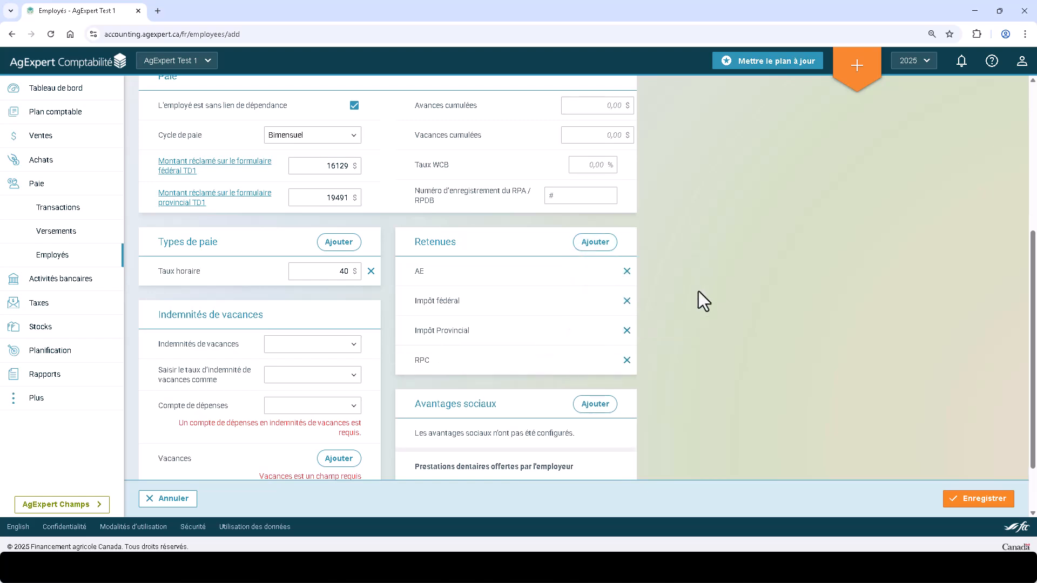
- Set the employee's vacation pay option to Aucune indemnité de vacances
{"action": "left_click", "coordinate": [350, 351]}
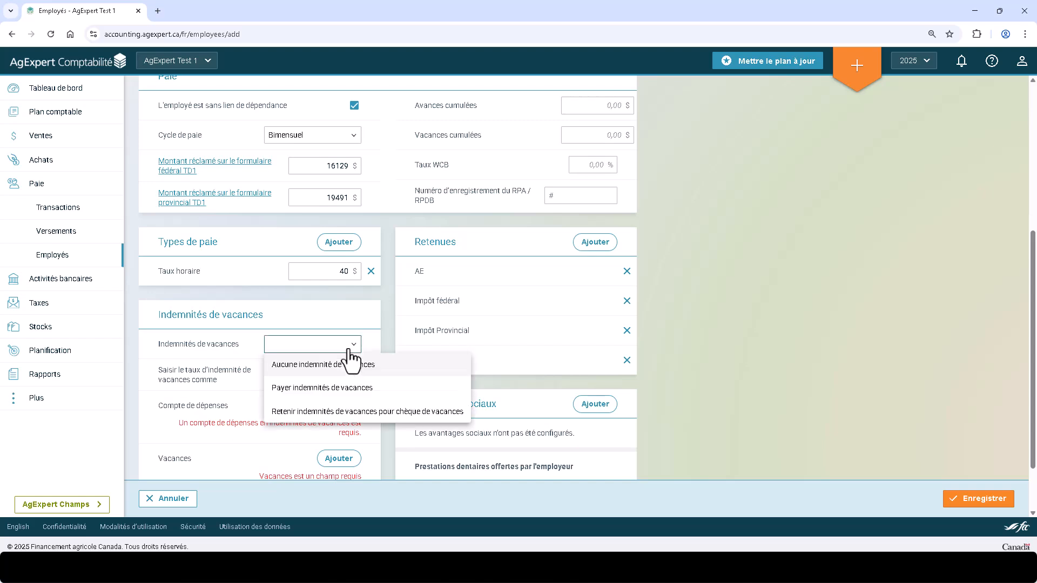
{"action": "left_click", "coordinate": [361, 370]}
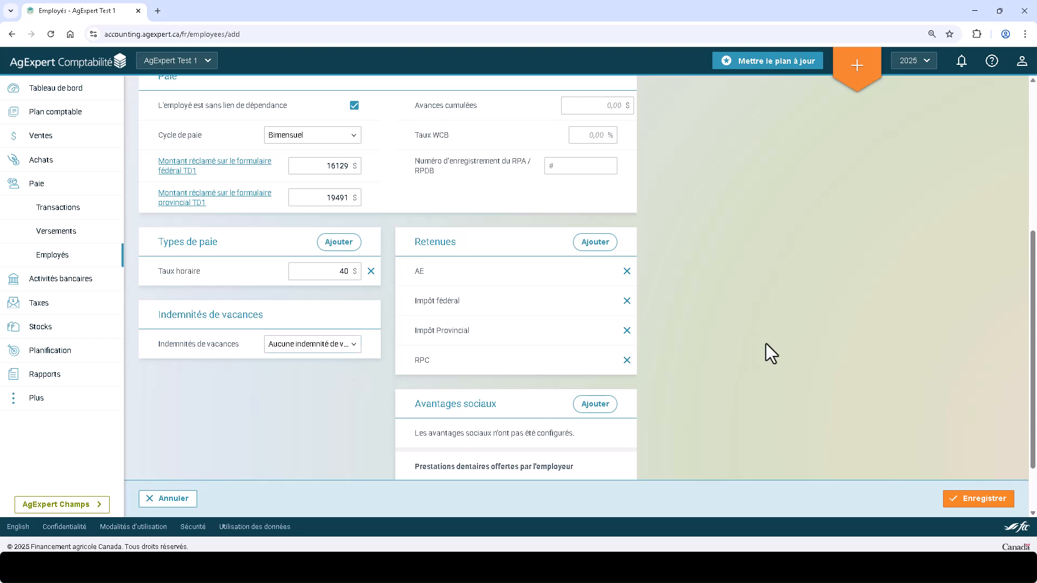
- Add the Repas benefit to the employee, fill in its amount and select the employer-provided dental benefits option
{"action": "scroll", "coordinate": [766, 354], "scroll_direction": "down", "scroll_amount": 2}
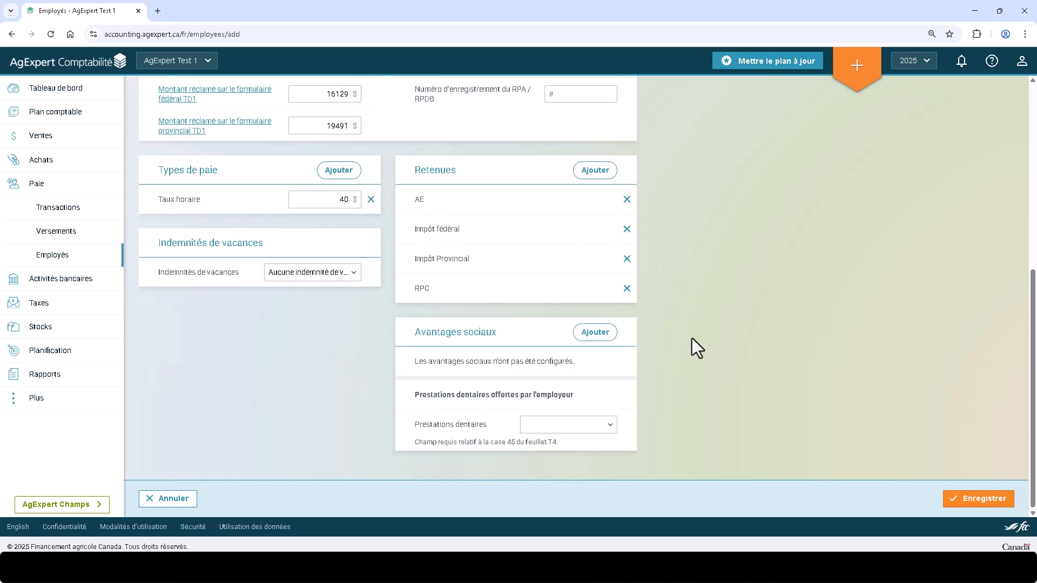
{"action": "left_click", "coordinate": [597, 333]}
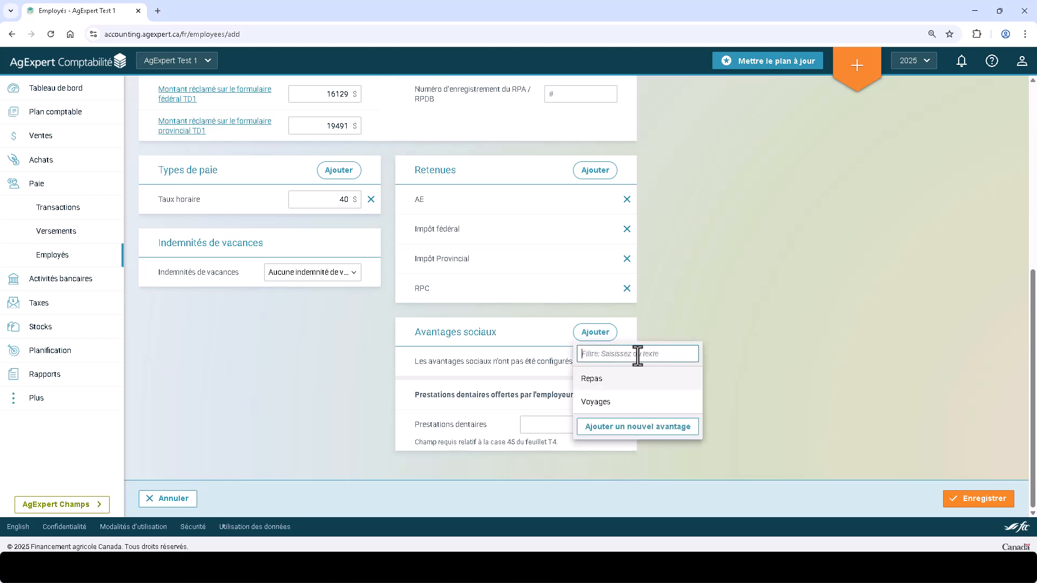
{"action": "left_click", "coordinate": [655, 382]}
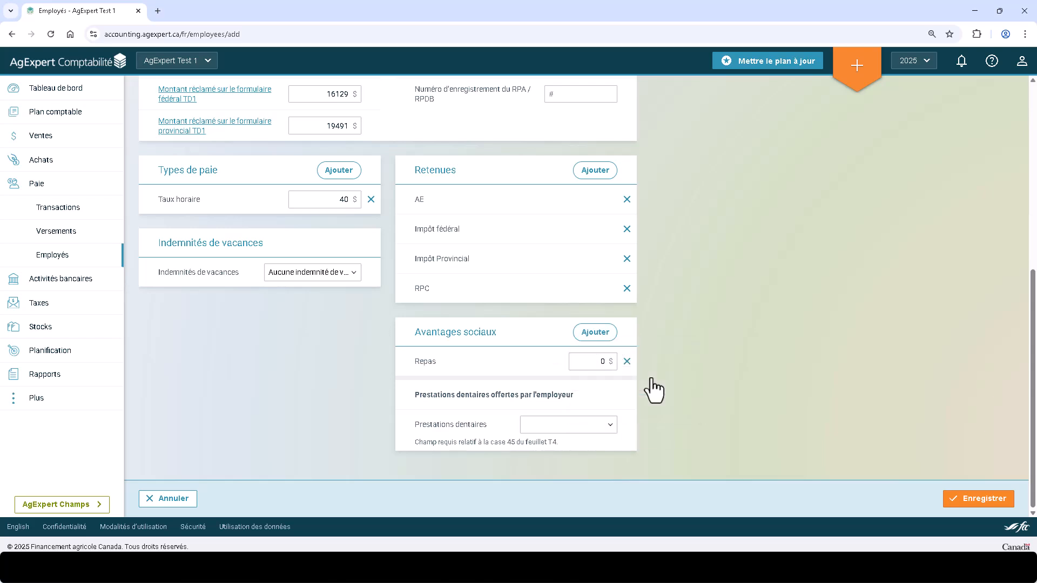
{"action": "left_click", "coordinate": [589, 362]}
{"action": "left_click", "coordinate": [666, 372]}
{"action": "left_click", "coordinate": [613, 426]}
{"action": "left_click", "coordinate": [618, 446]}
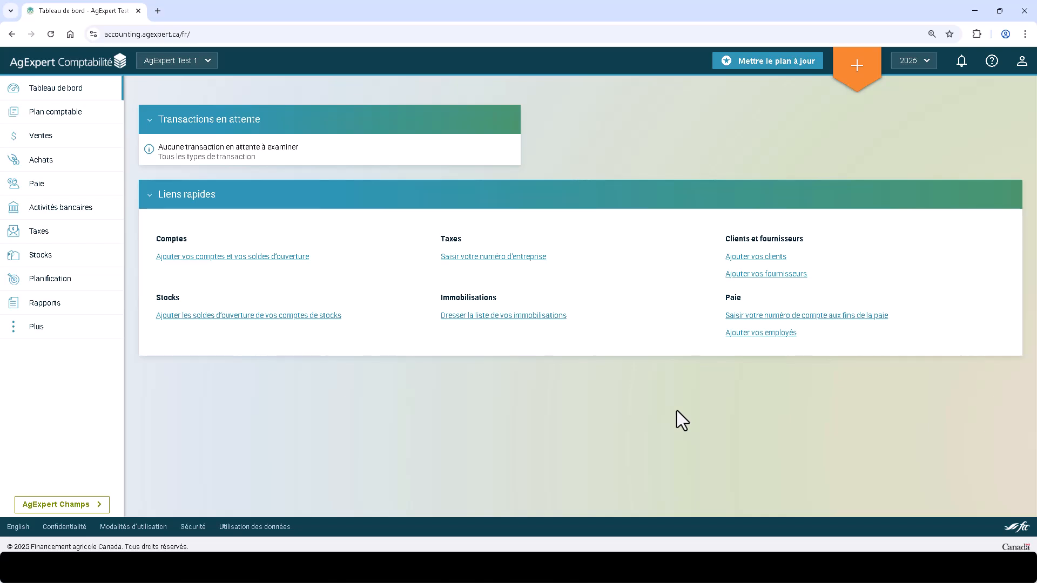
- Open the help options listing the online community and support contact details
{"action": "left_click", "coordinate": [992, 62]}
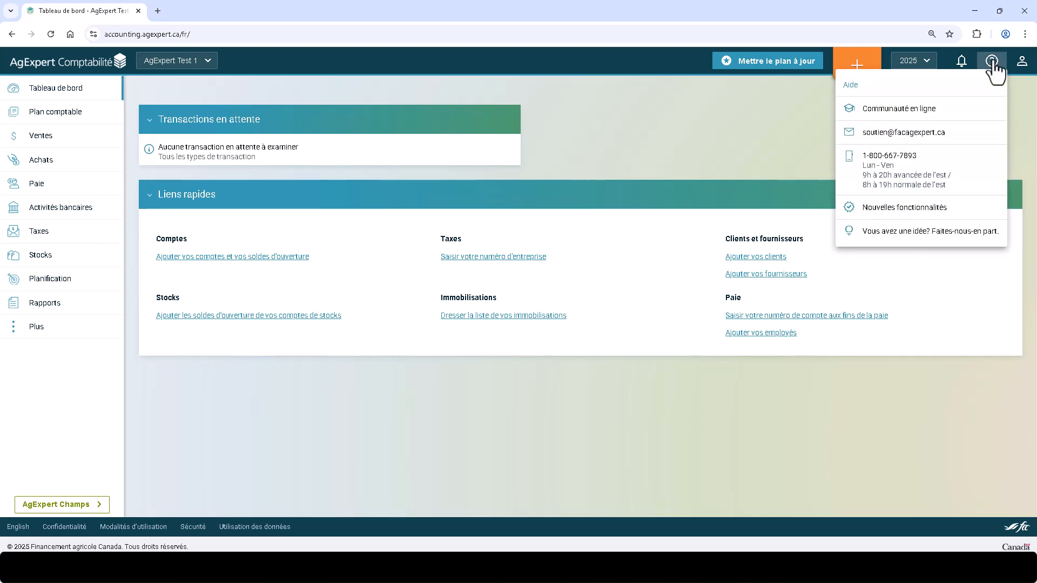